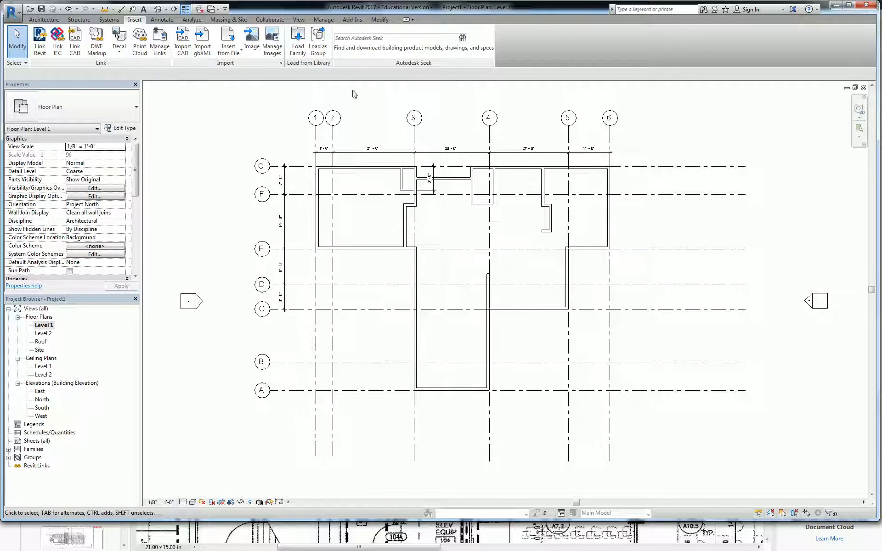
Dismiss the save reminder and place a tagged room in the enclosed space between grids 1–3 and E–G.
click(43, 20)
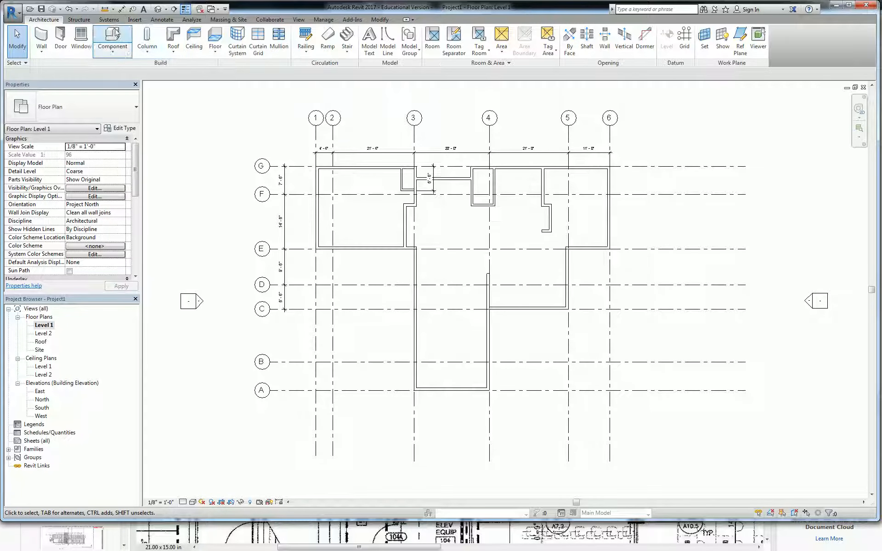
click(432, 39)
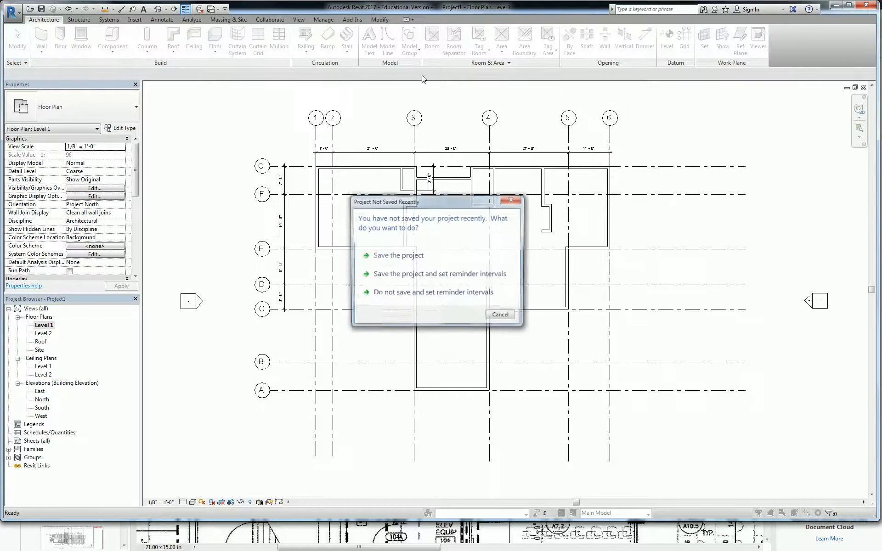
click(502, 317)
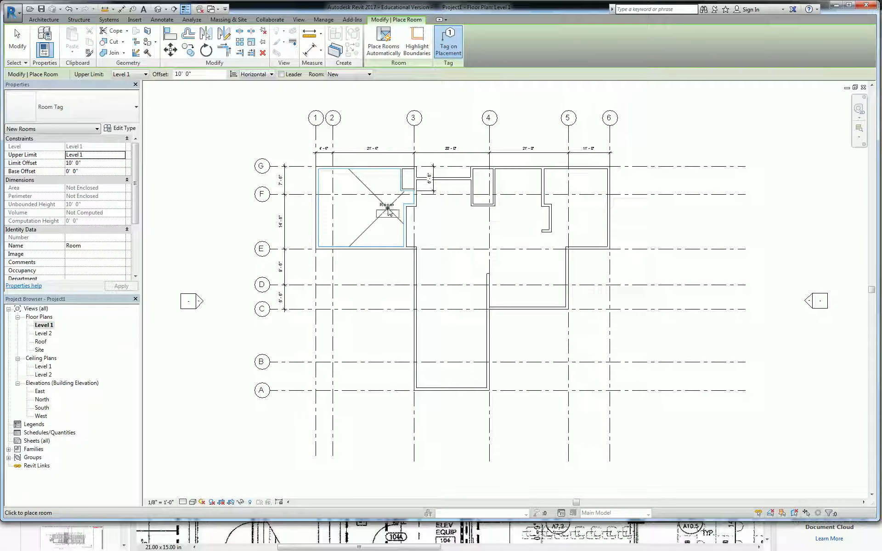
click(362, 207)
key(Escape)
key(Escape)
scroll(363, 209, up, 2)
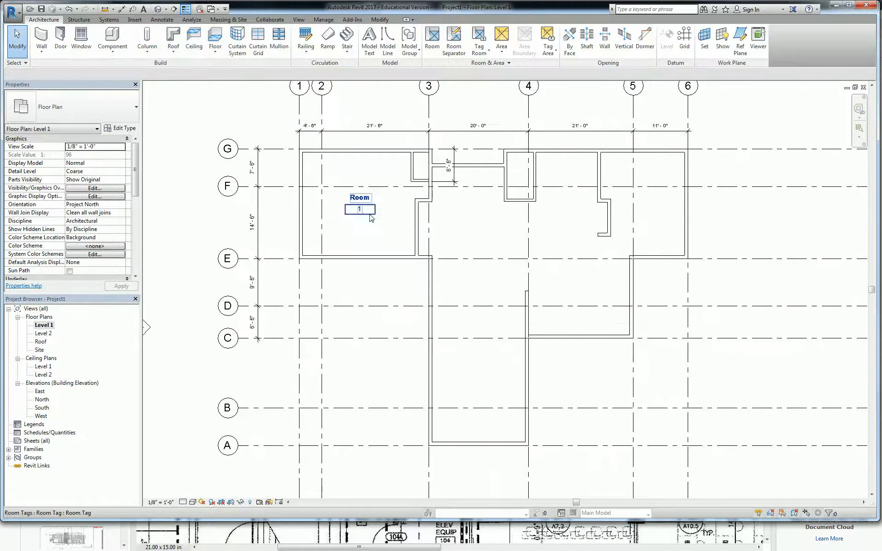
scroll(366, 204, up, 2)
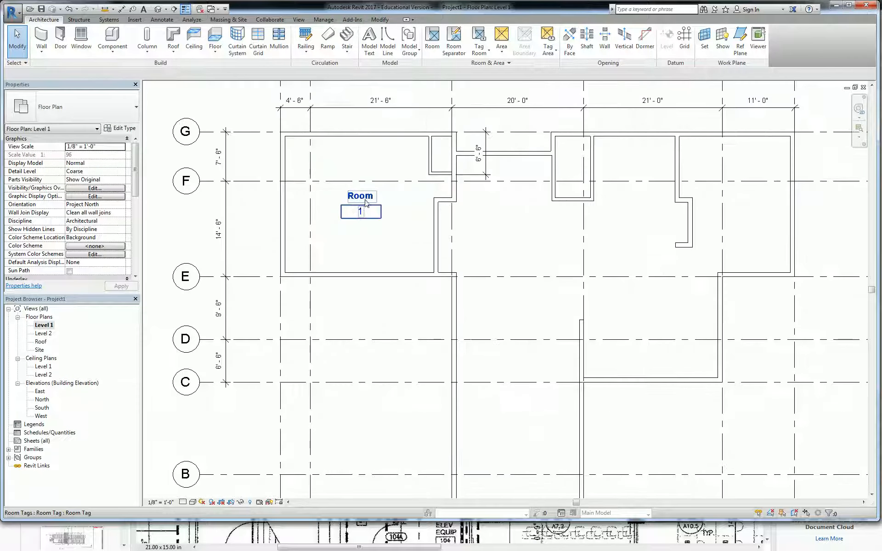
Examine the extents and properties of room 1, its tag and the wall on its east side.
click(393, 233)
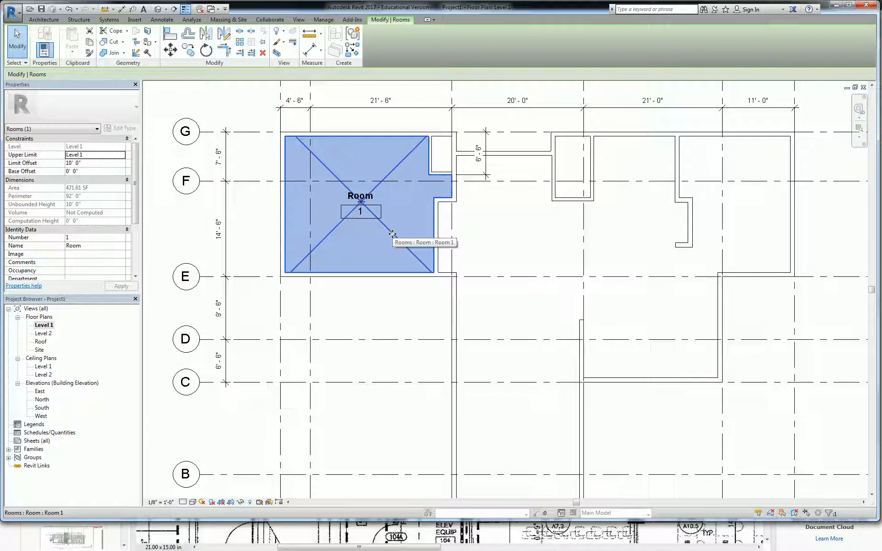
key(Escape)
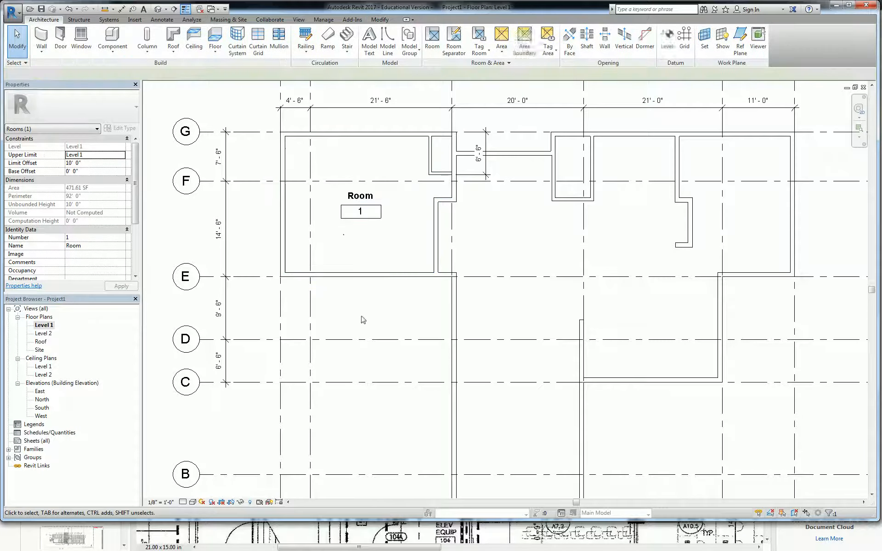
click(361, 215)
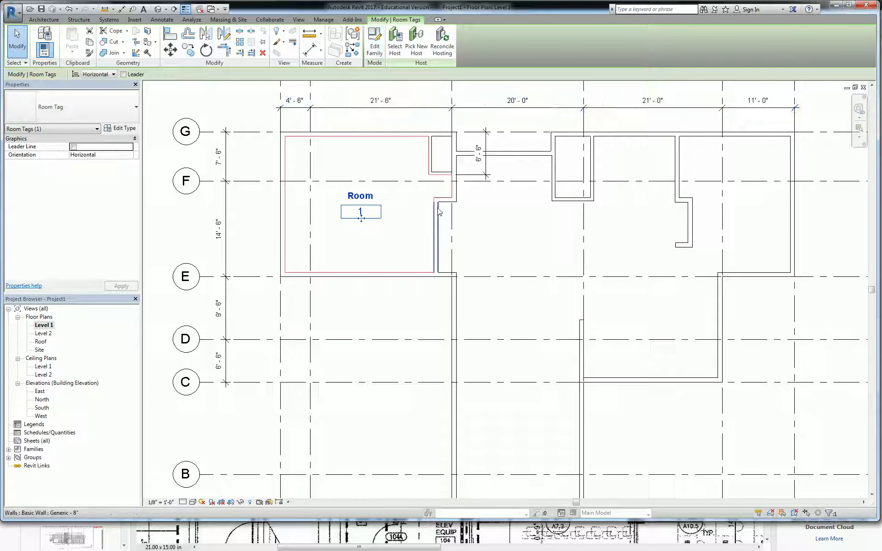
key(Escape)
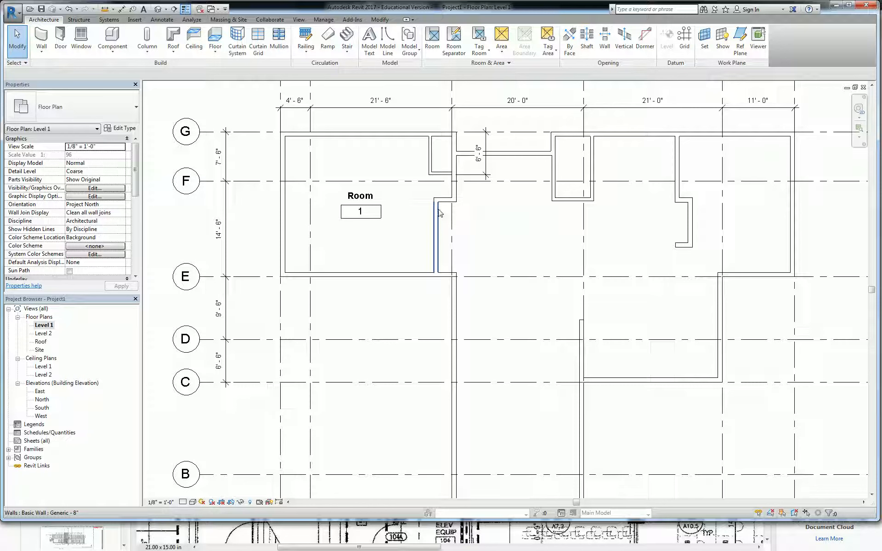
click(437, 239)
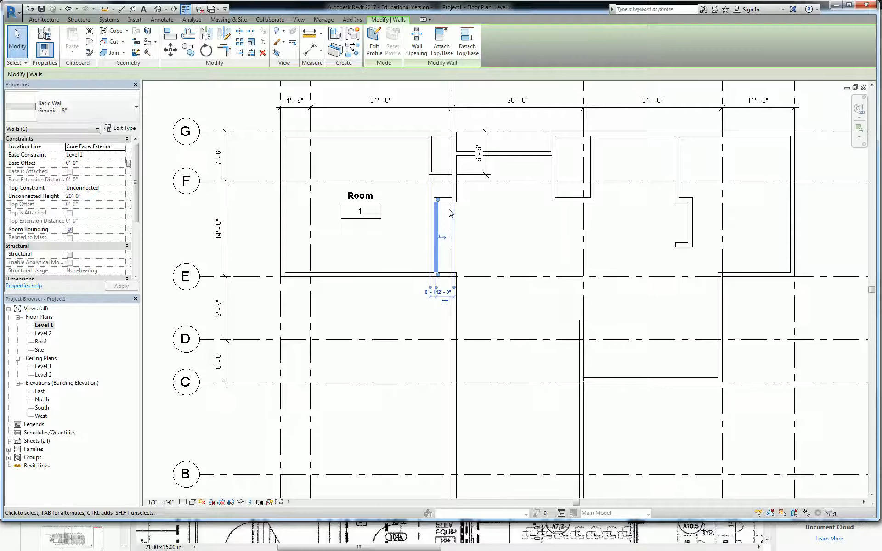
key(Escape)
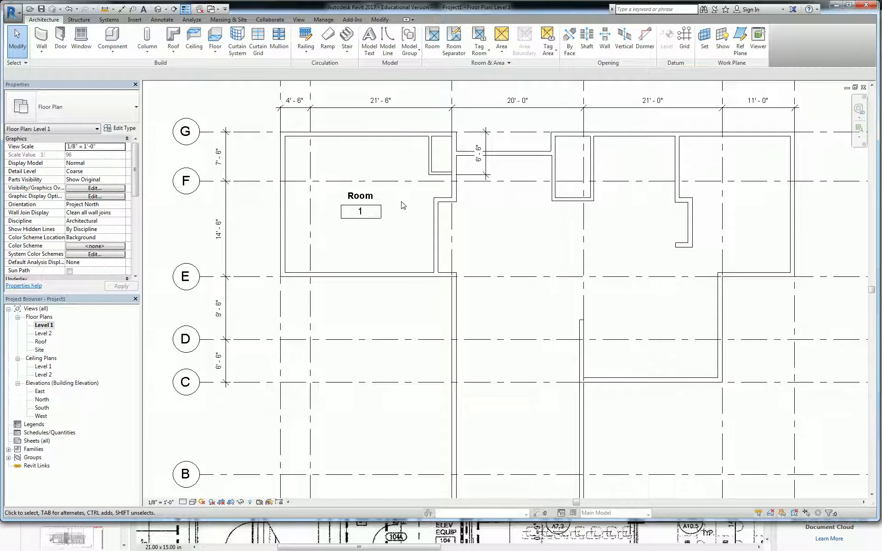
click(399, 232)
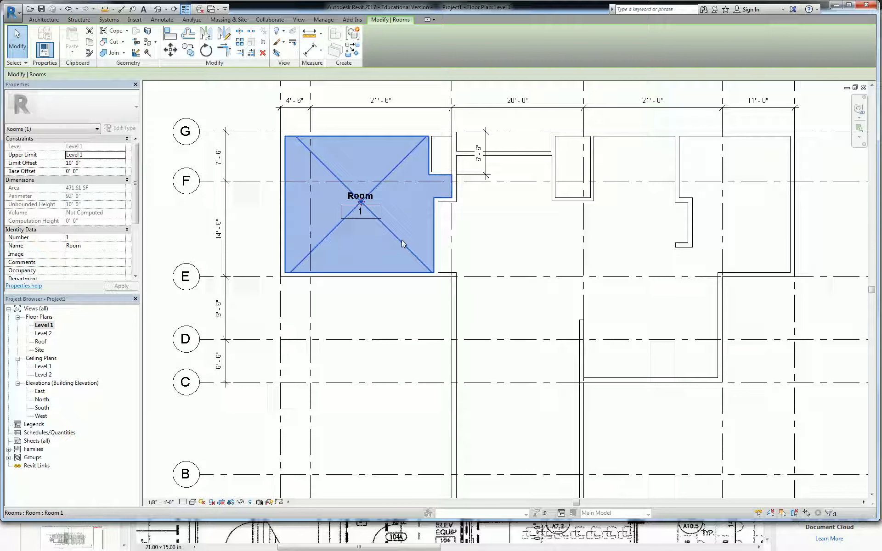
click(517, 252)
Turn off Room Bounding for the two 5" closet walls in the corner of room 1 near grids 3 and G.
scroll(436, 170, up, 3)
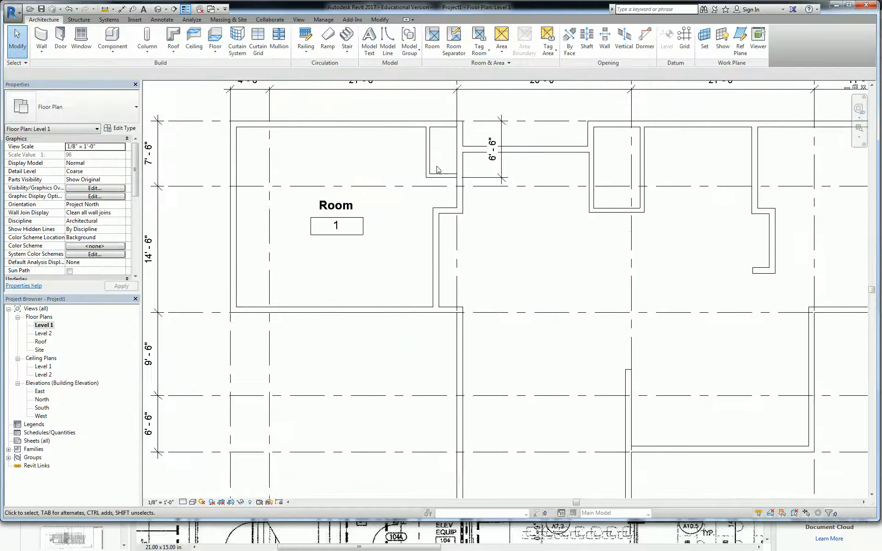
scroll(435, 183, up, 1)
click(436, 179)
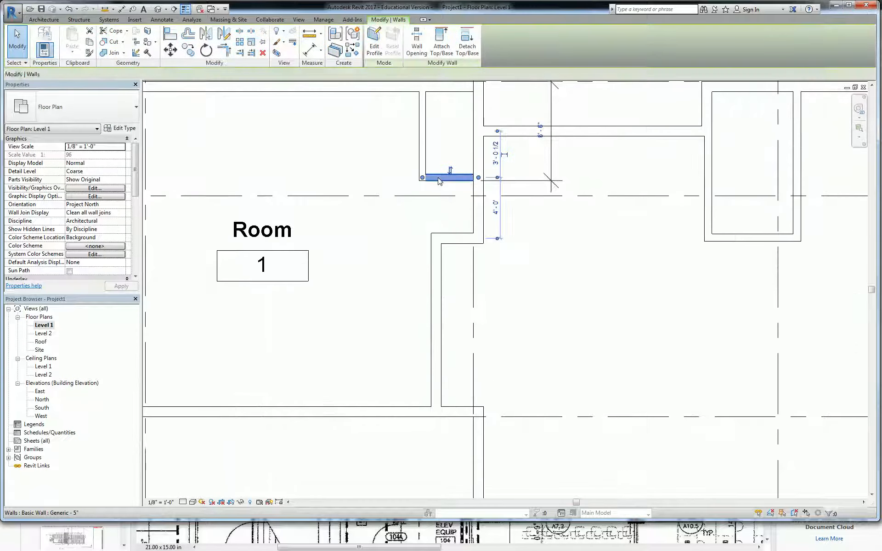
ctrl+click(424, 143)
scroll(422, 147, down, 2)
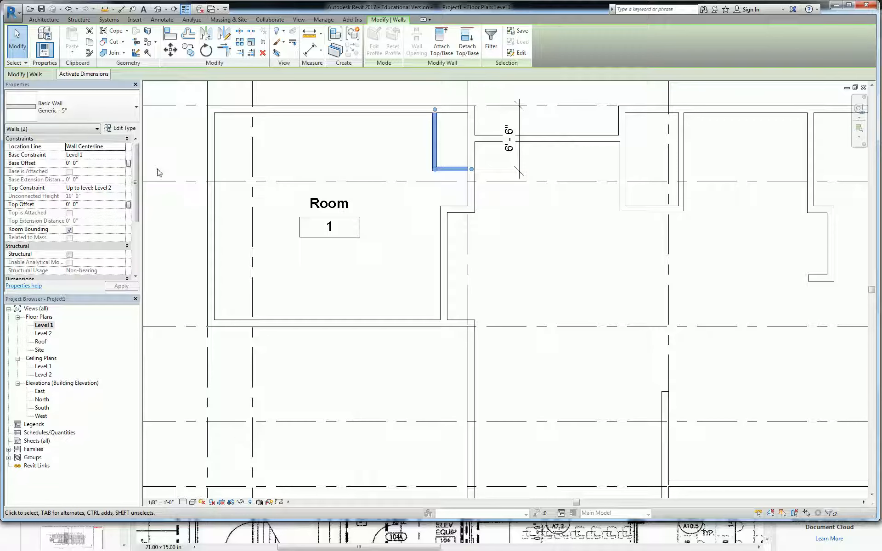
click(70, 229)
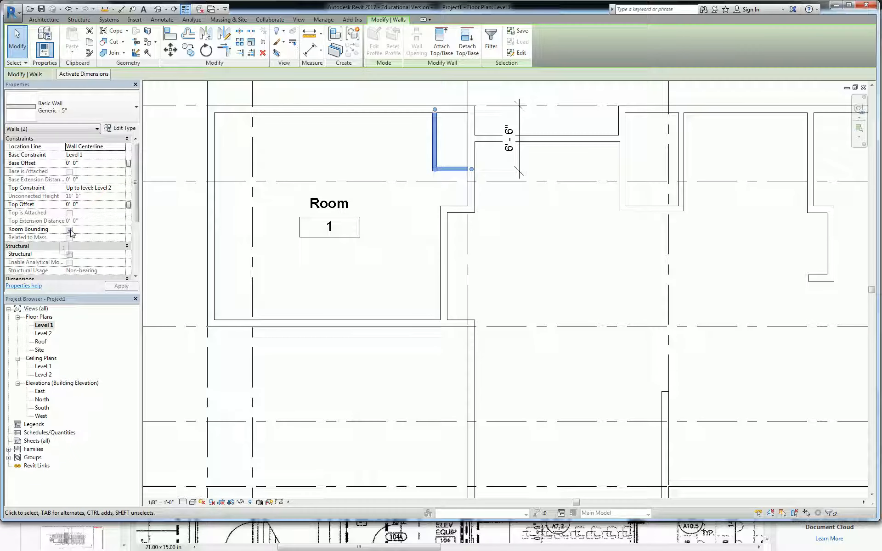
Check whether room 1 now extends through the closet, and review the Room Bounding setting of the two closet walls.
click(373, 259)
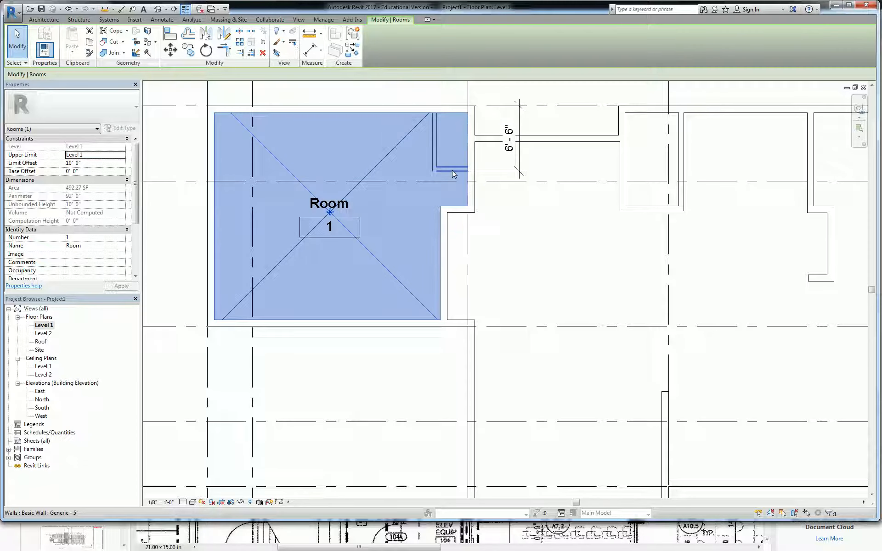
click(437, 166)
ctrl+click(435, 163)
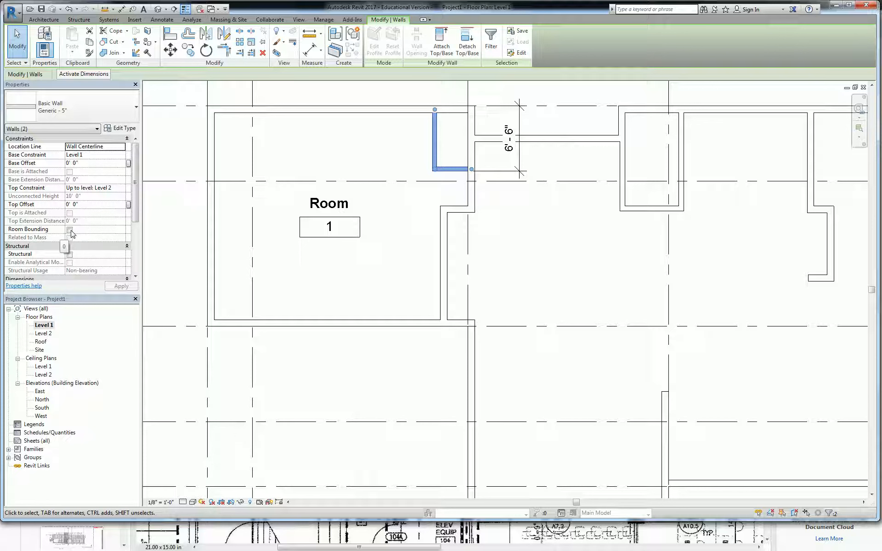
click(395, 271)
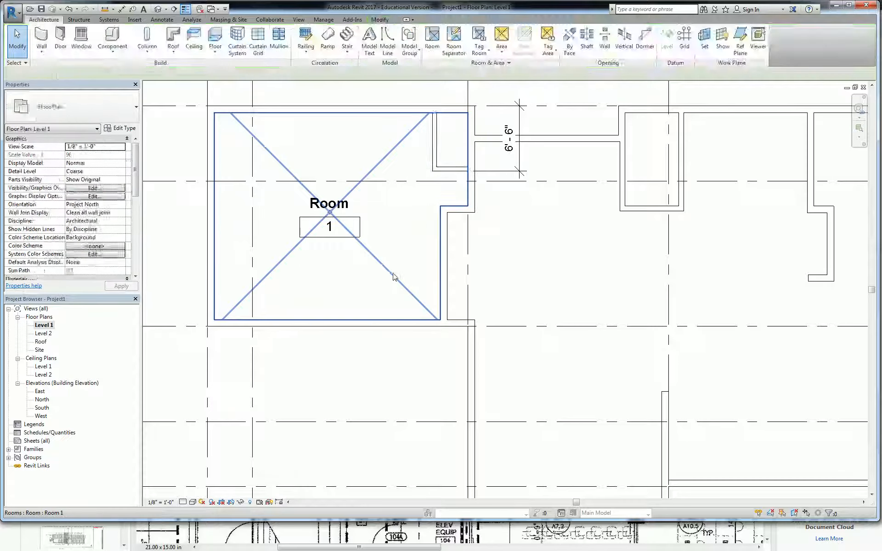
click(393, 276)
scroll(487, 271, down, 4)
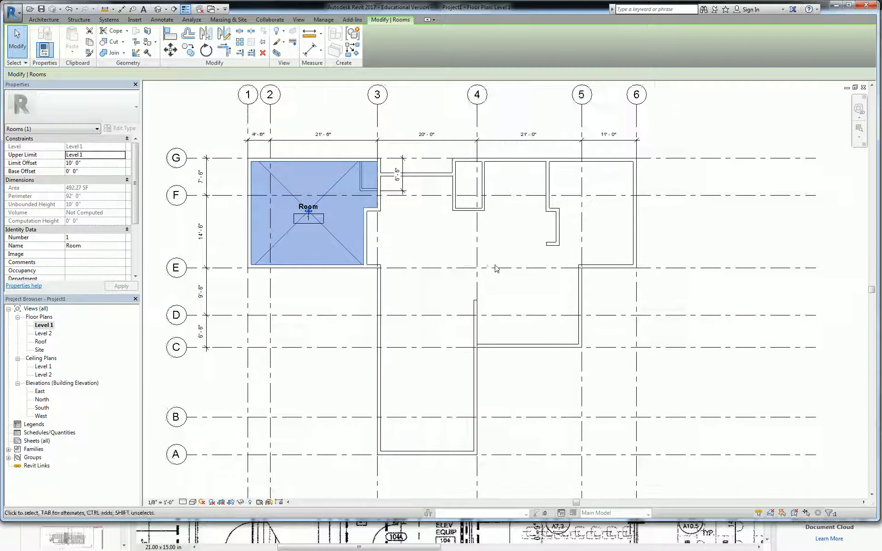
scroll(496, 268, up, 3)
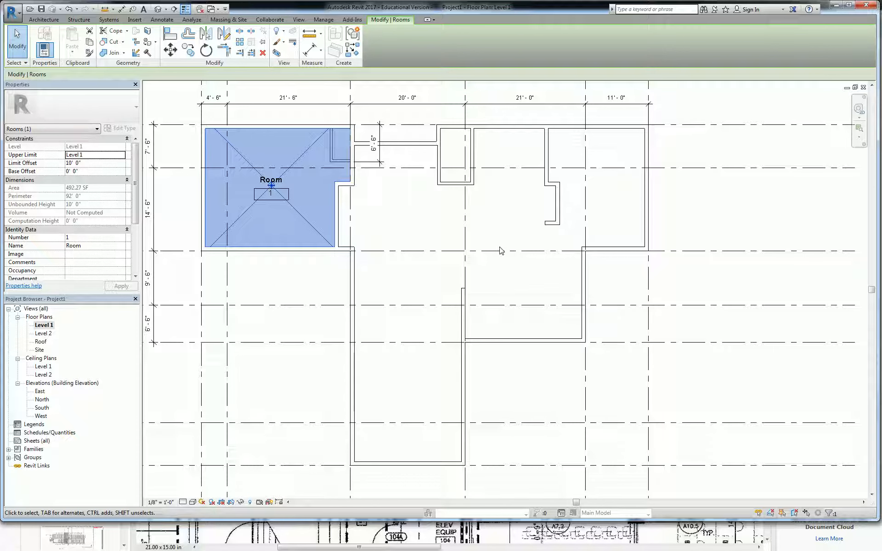
click(427, 277)
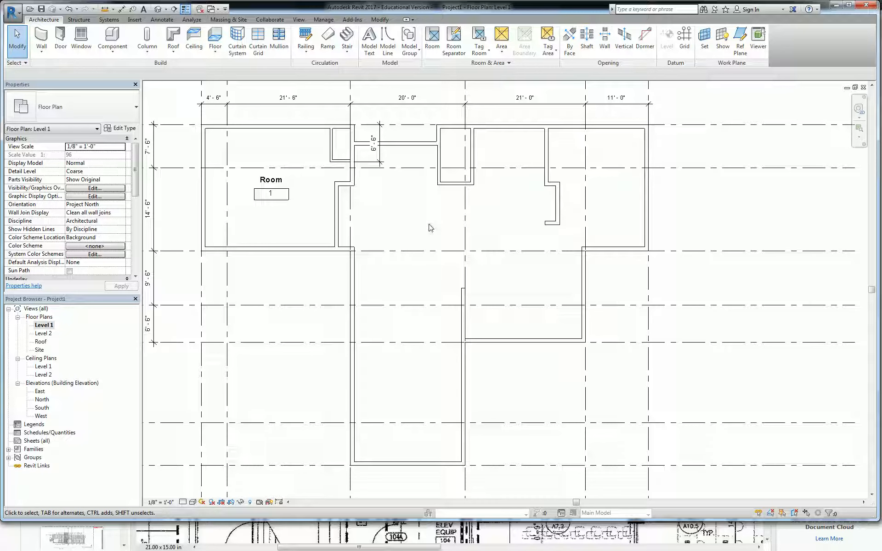
Place a second tagged room between grids 5 and 6, and check how far its boundary extends.
click(432, 39)
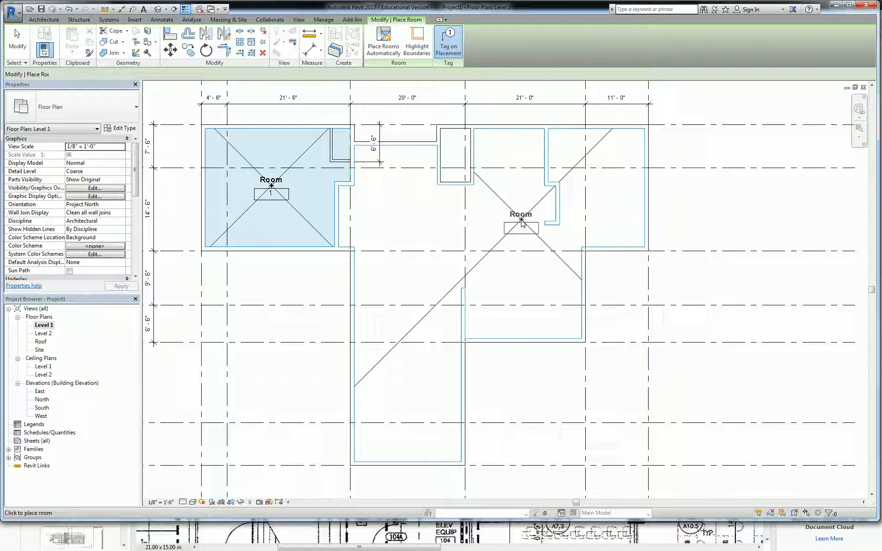
click(604, 185)
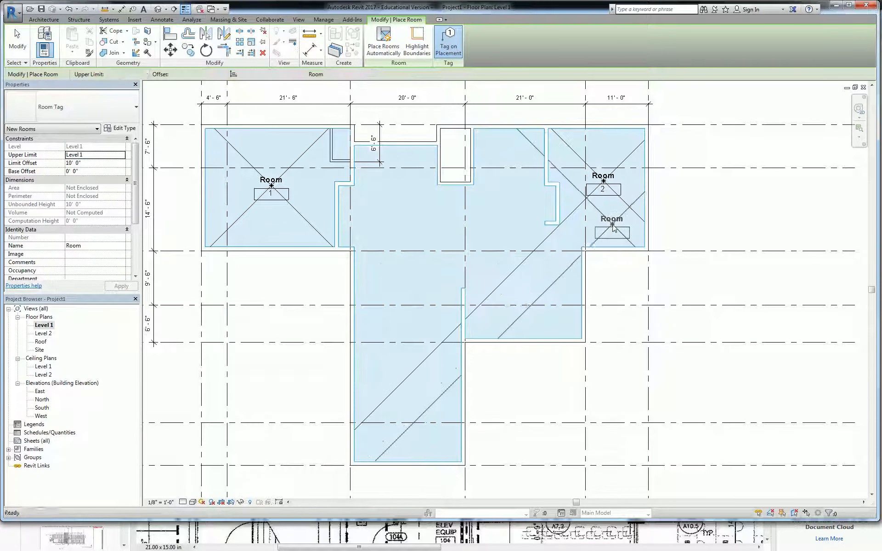
key(Escape)
key(Escape)
click(632, 210)
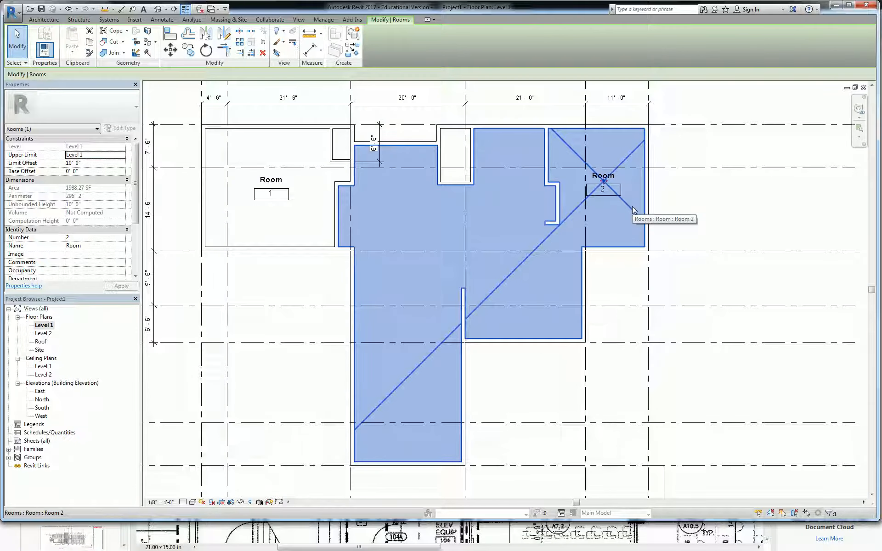
key(Escape)
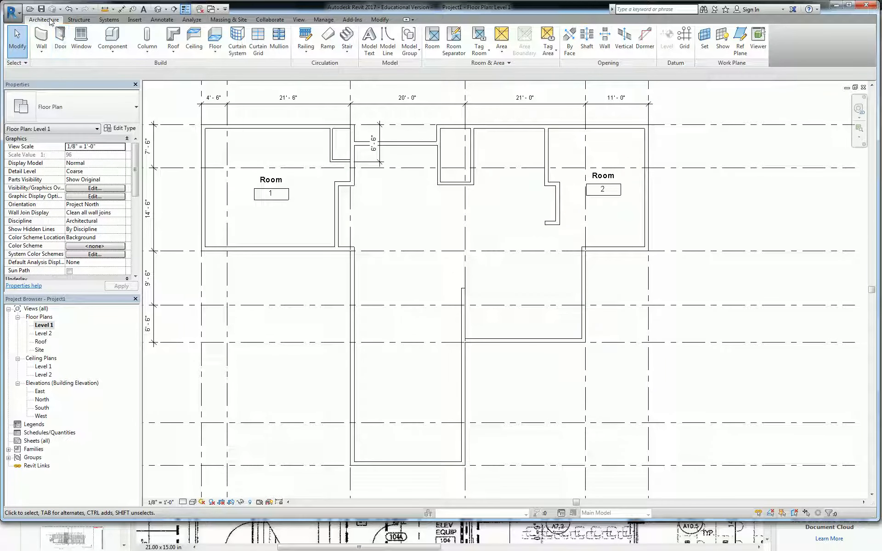
Draw a diagonal room separation line from the wall corner at grids 5 and E to the short wall stub, and check room 2's boundary.
click(459, 41)
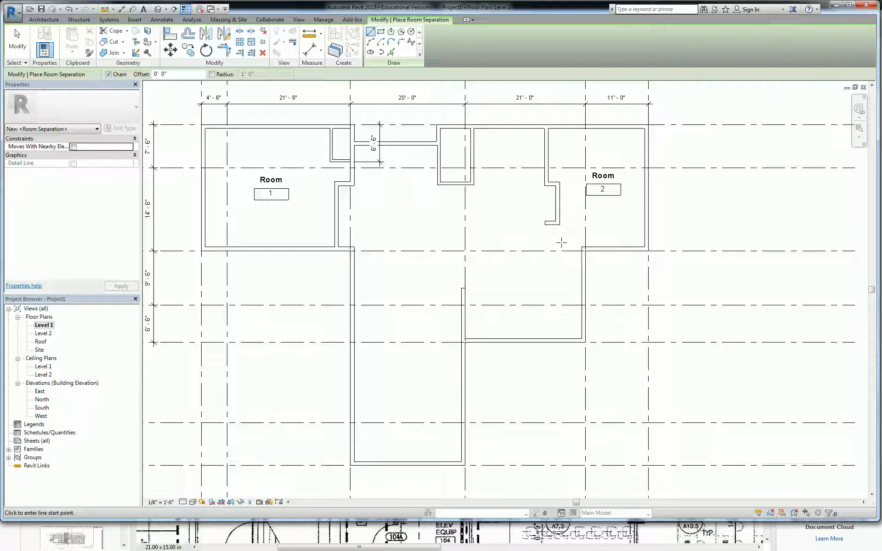
scroll(584, 248, up, 3)
click(583, 248)
click(568, 235)
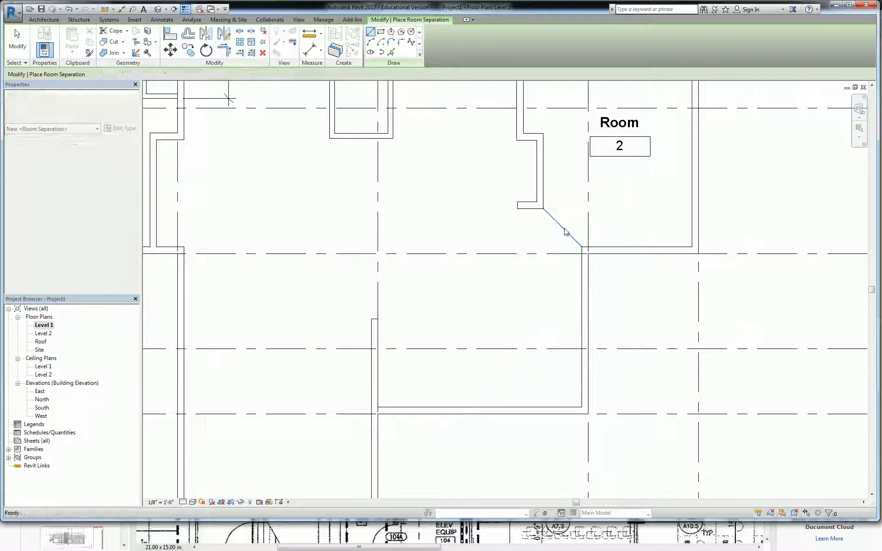
key(Escape)
key(Escape)
click(564, 227)
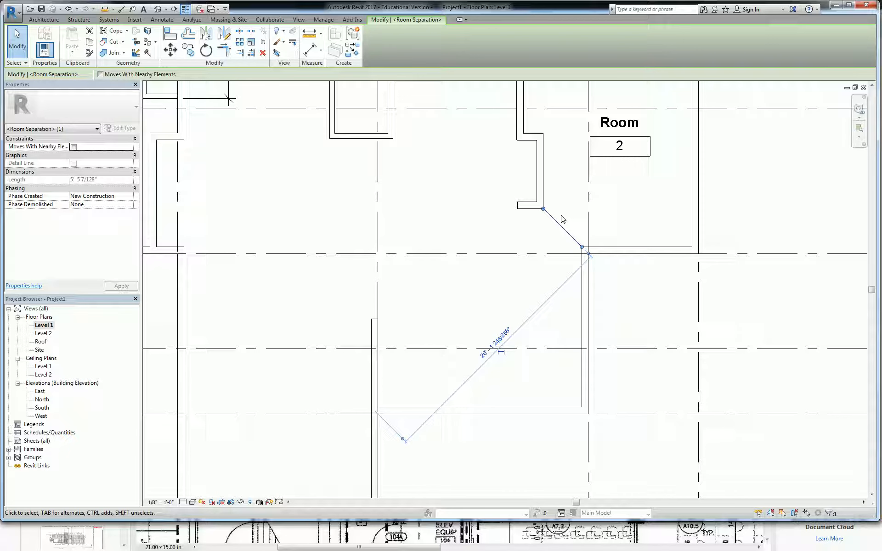
scroll(565, 207, down, 2)
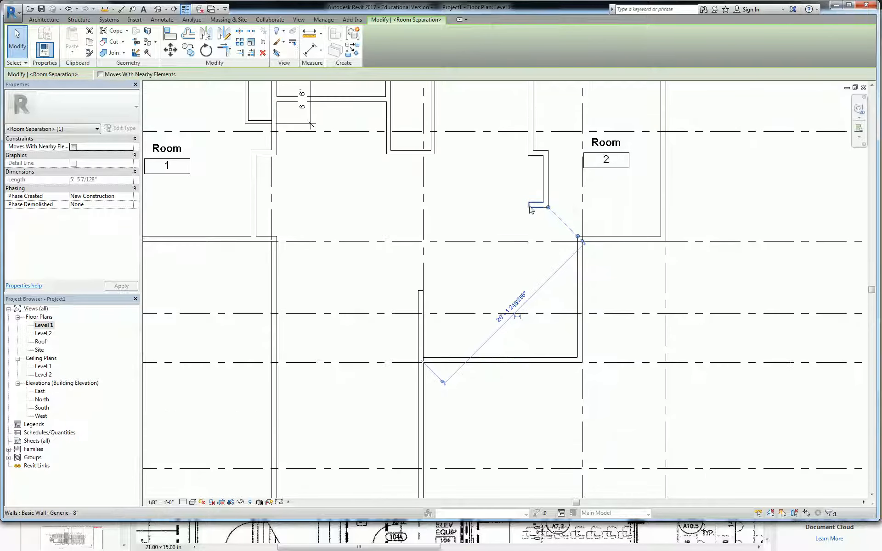
scroll(592, 206, down, 1)
click(614, 193)
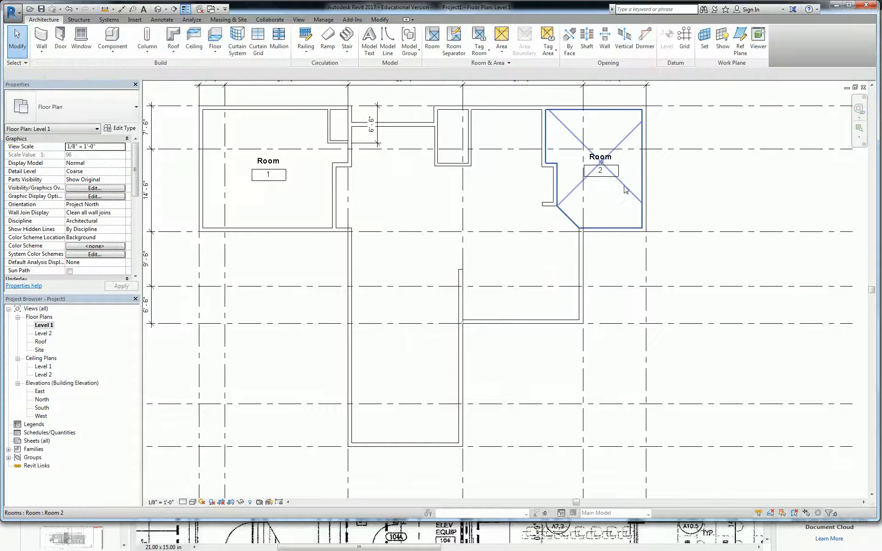
click(624, 185)
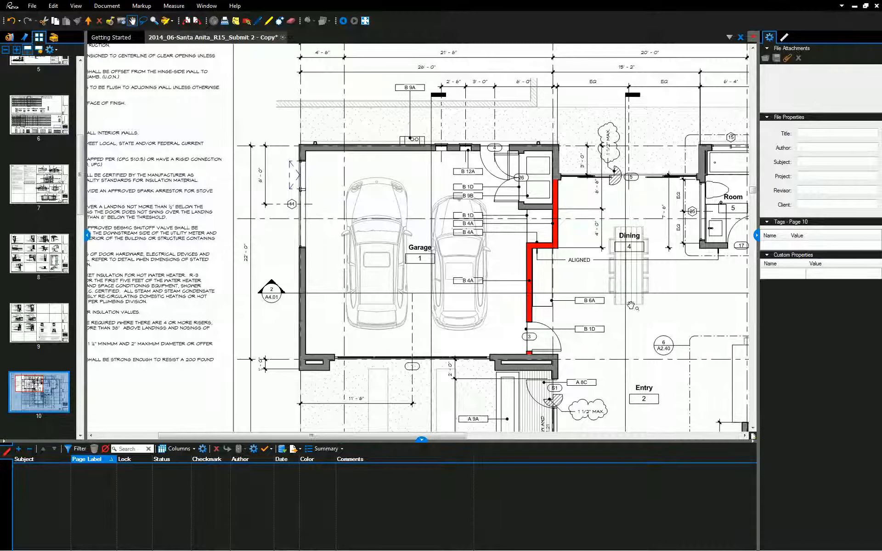
Switch to the Santa Anita PDF in Revu and examine how the floor plan on page 10 divides and names the rooms.
drag(649, 261, 329, 222)
scroll(399, 225, down, 2)
scroll(462, 276, up, 1)
mouse_move(486, 276)
mouse_down()
mouse_move(451, 274)
mouse_move(460, 207)
mouse_up()
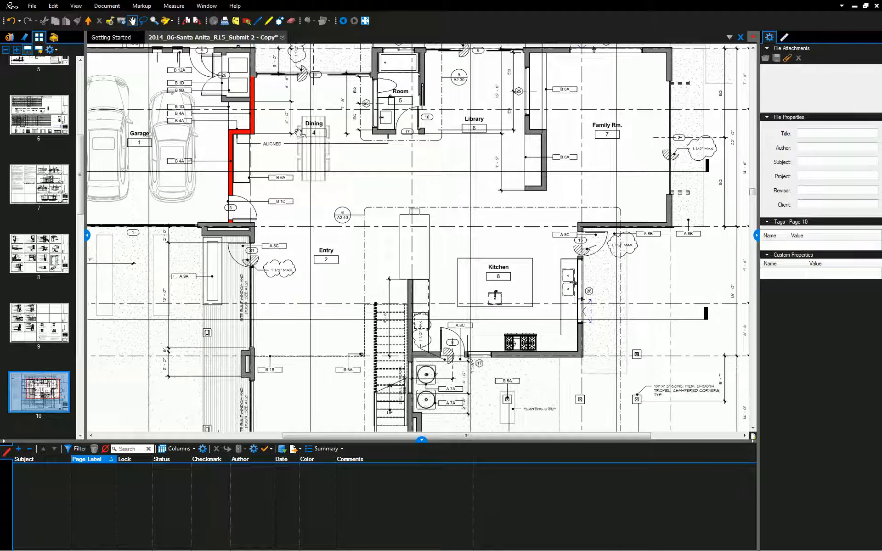
scroll(350, 304, down, 2)
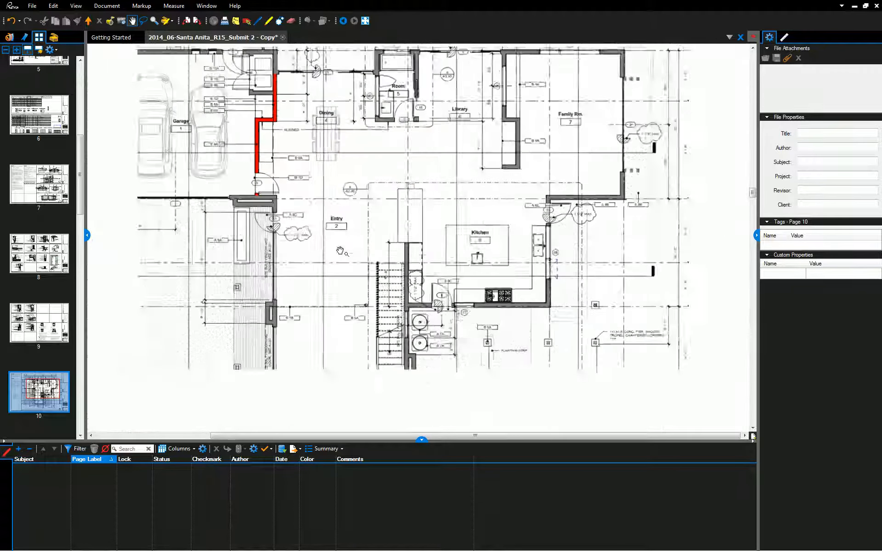
scroll(361, 217, up, 1)
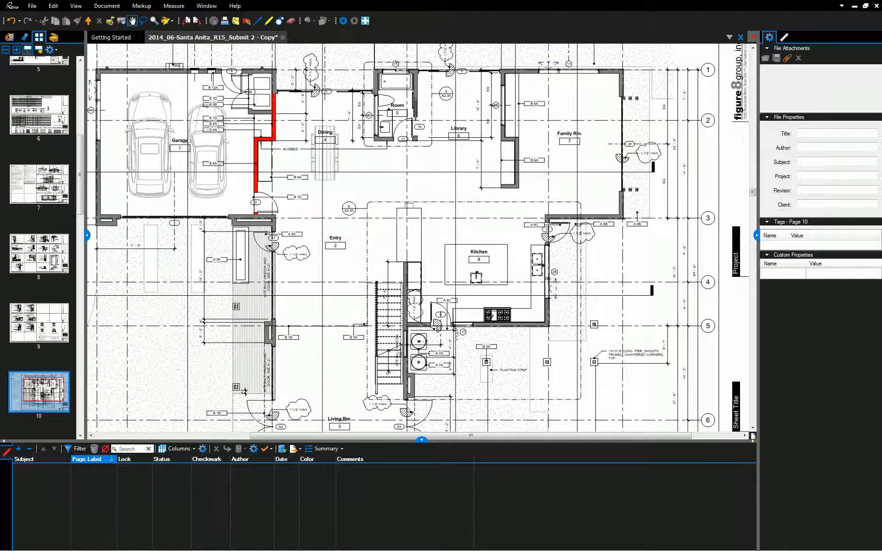
Return to the Revit plan and draw a vertical room separation line near grid 4, from the wall end between D and E up to the small room's wall.
key(alt+Tab)
middle_drag(439, 212, 456, 209)
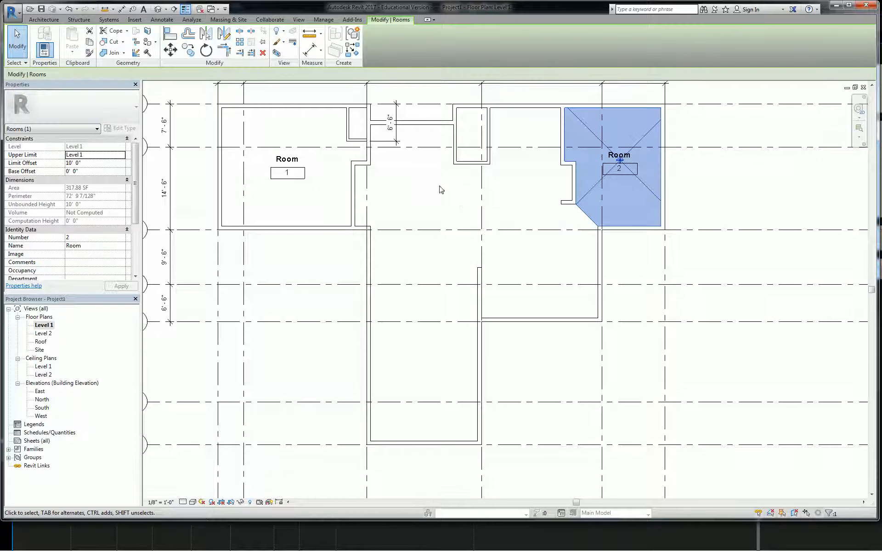
click(440, 186)
click(593, 221)
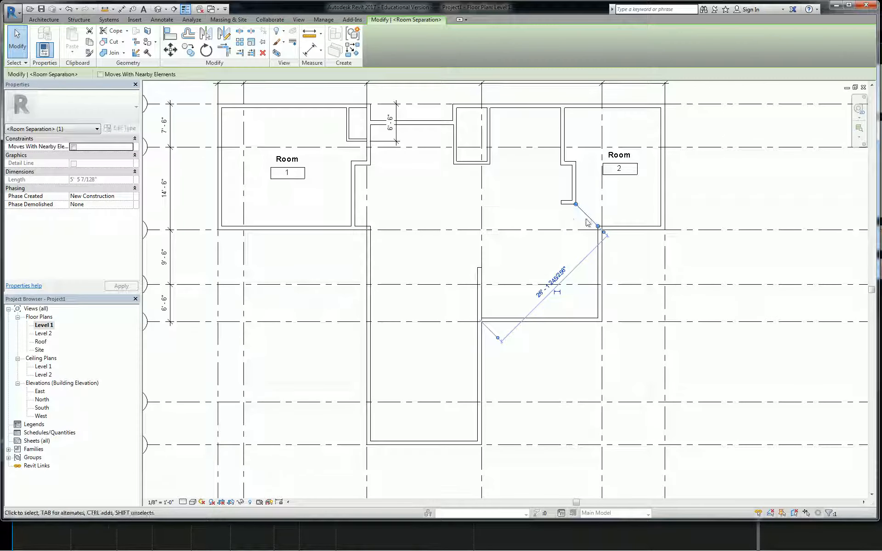
key(s)
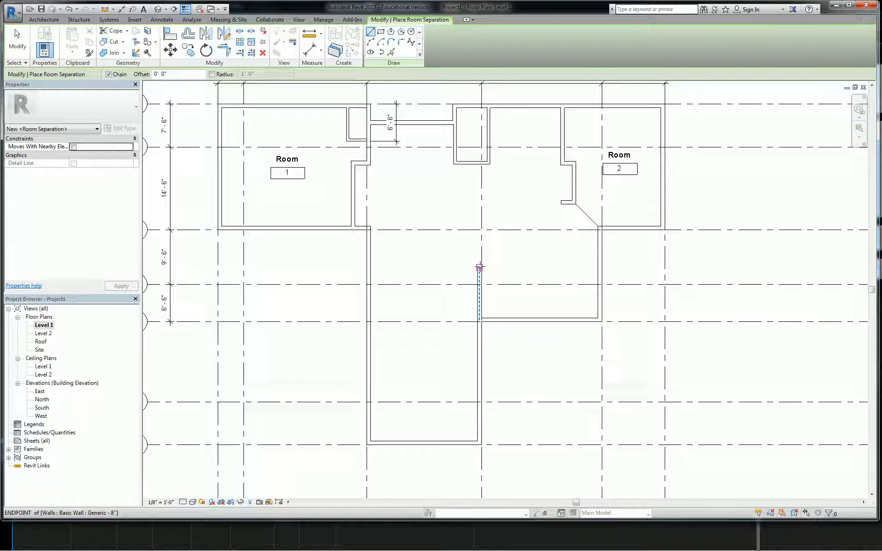
click(479, 267)
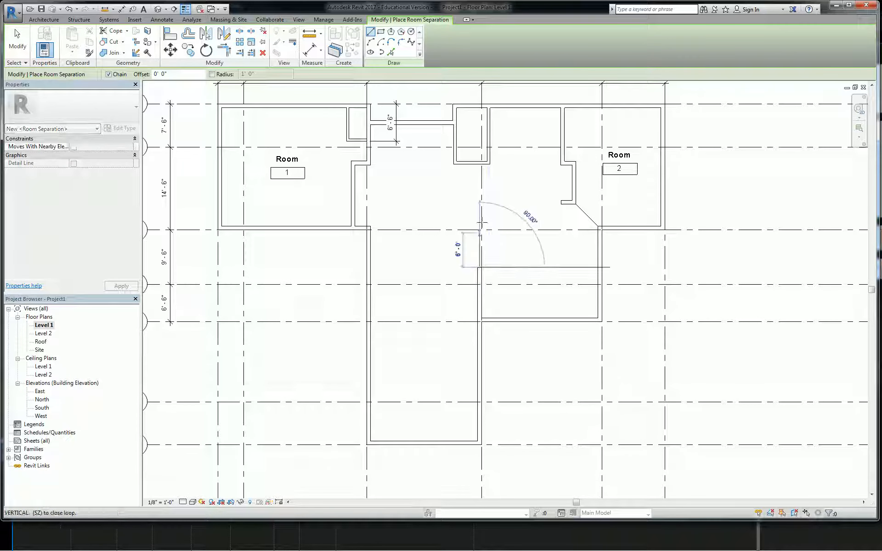
click(479, 163)
key(Escape)
Draw horizontal room separation lines to the vertical one, from the short wall stub above grid E and from the wall corner at grids 3 and E.
click(561, 202)
click(481, 202)
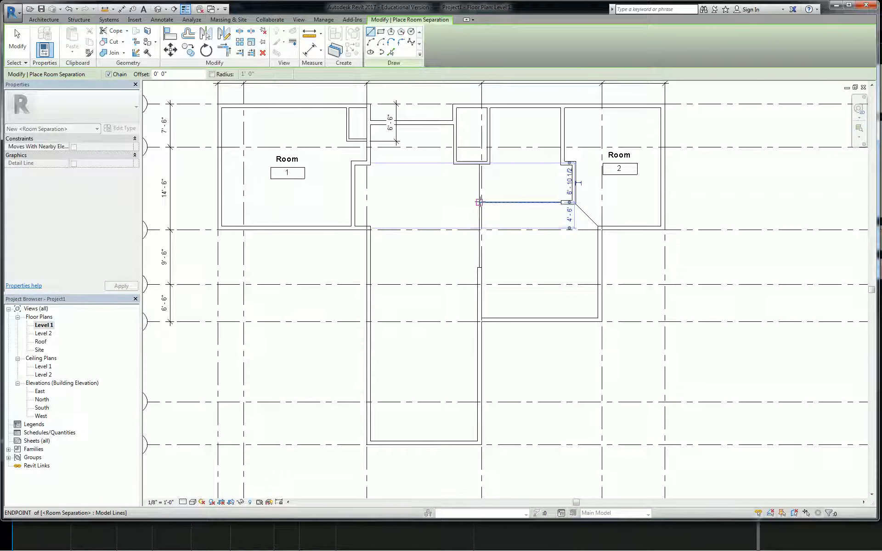
key(Escape)
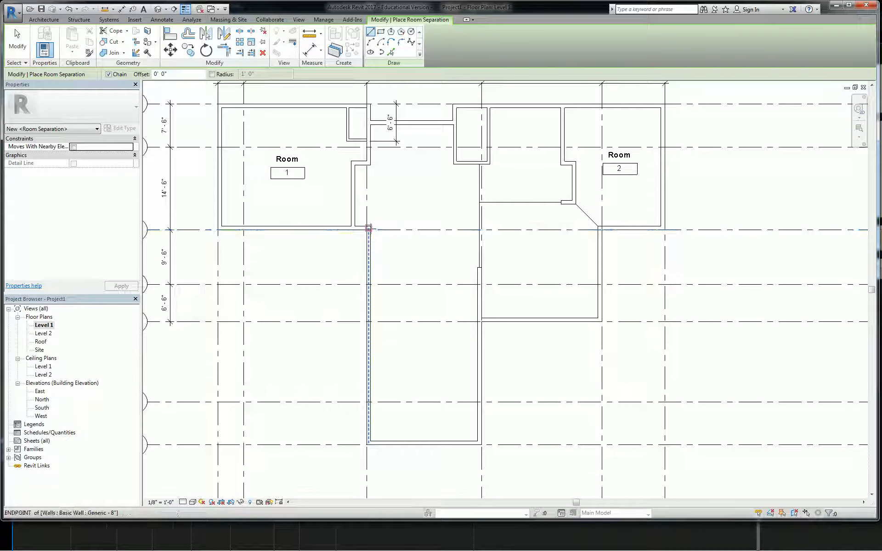
click(370, 228)
click(480, 228)
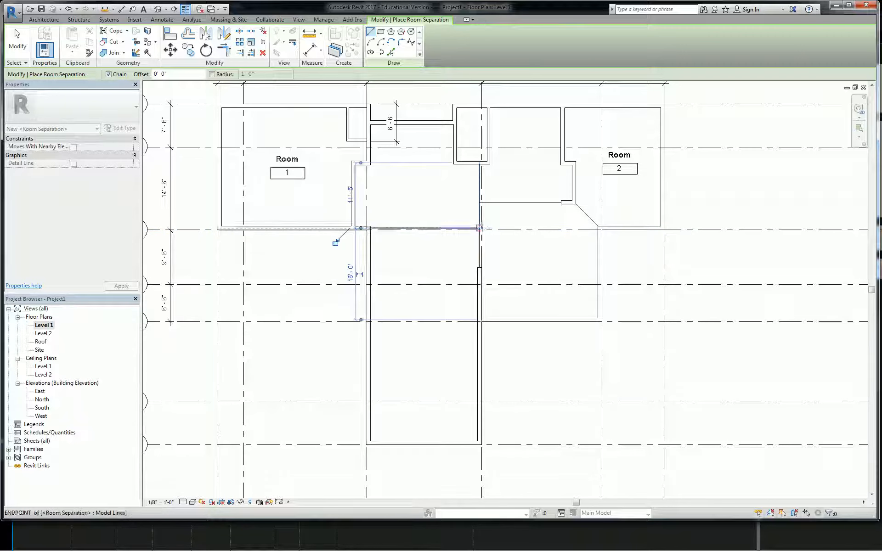
key(Escape)
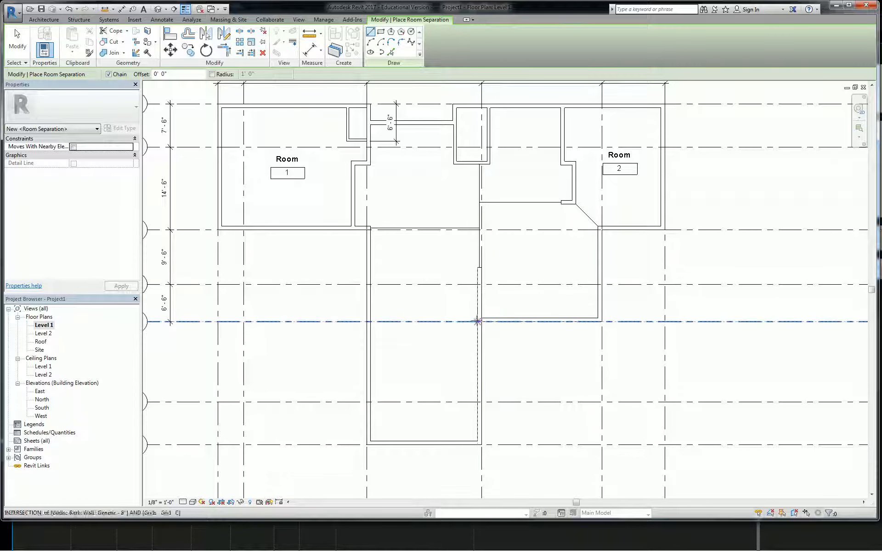
Draw a horizontal room separation line near grid C, from the wall intersection at grid 4 to the wall on grid 3.
click(478, 319)
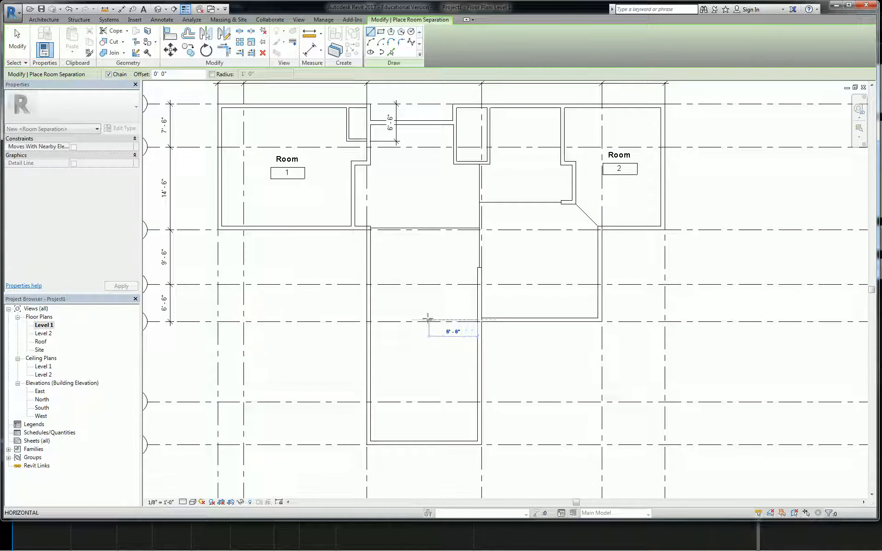
key(Escape)
key(Escape)
scroll(457, 291, down, 2)
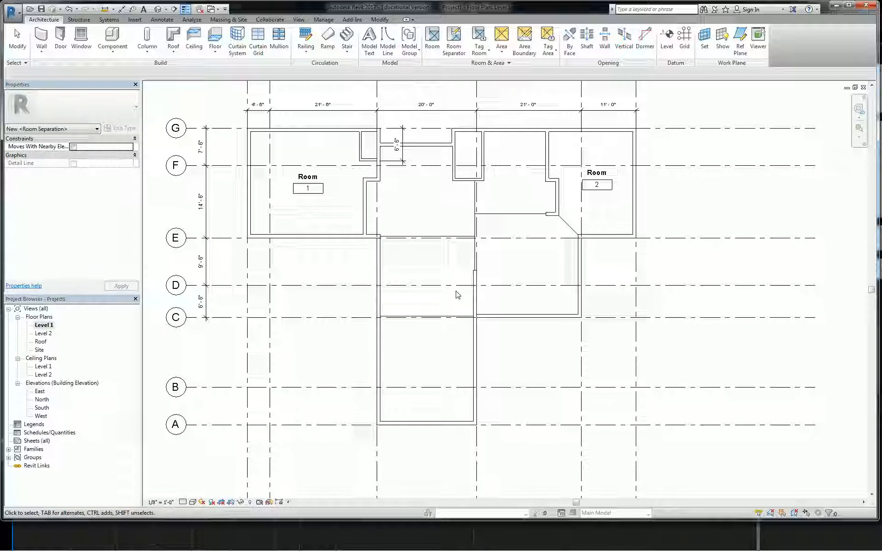
Place tagged rooms in the two areas above grid E, the two areas between grids E and C, and the area between grids C and A.
click(432, 39)
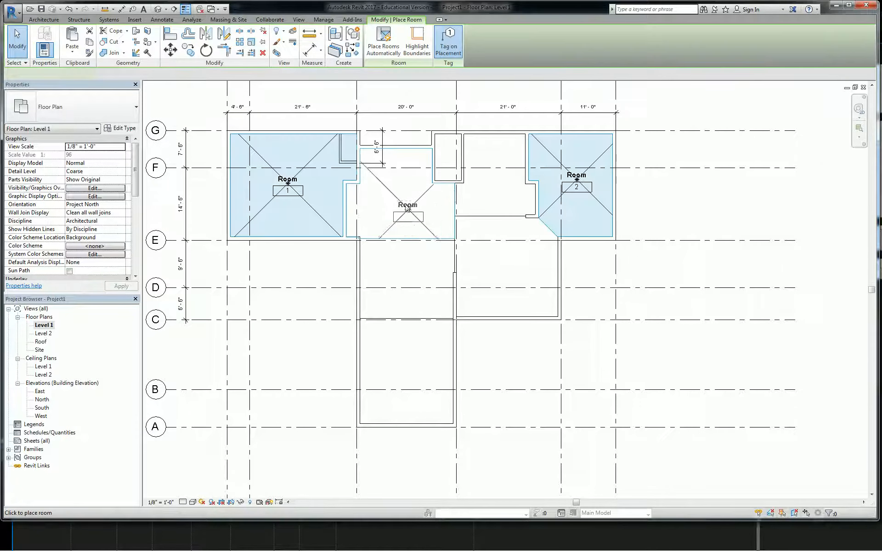
click(407, 192)
click(495, 180)
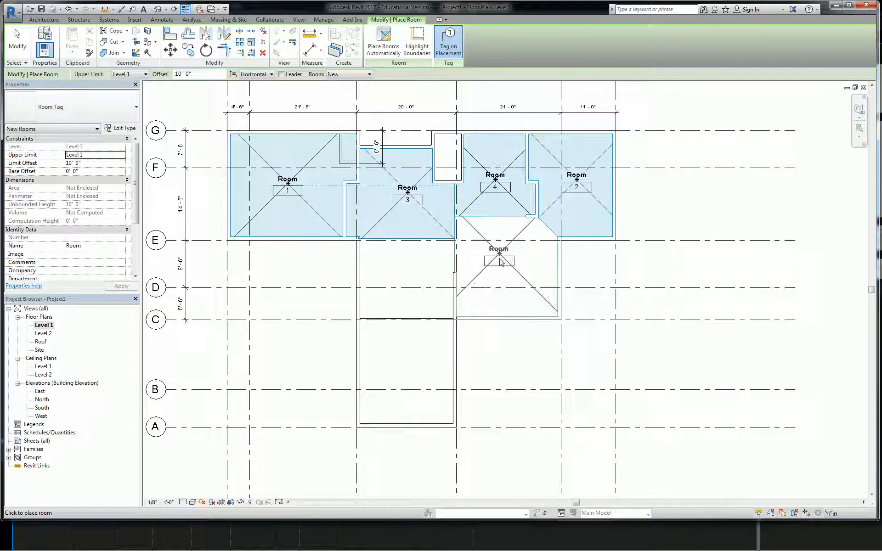
click(506, 264)
click(409, 271)
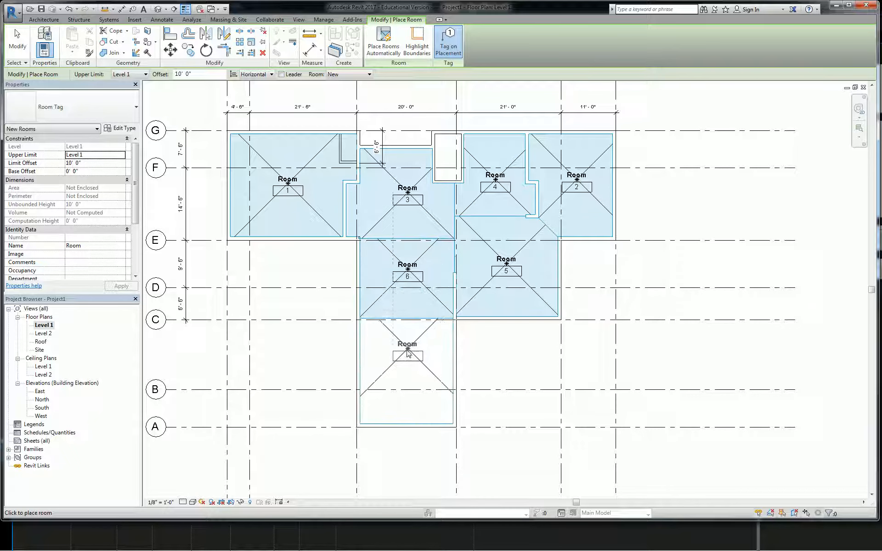
click(425, 353)
key(Escape)
key(Escape)
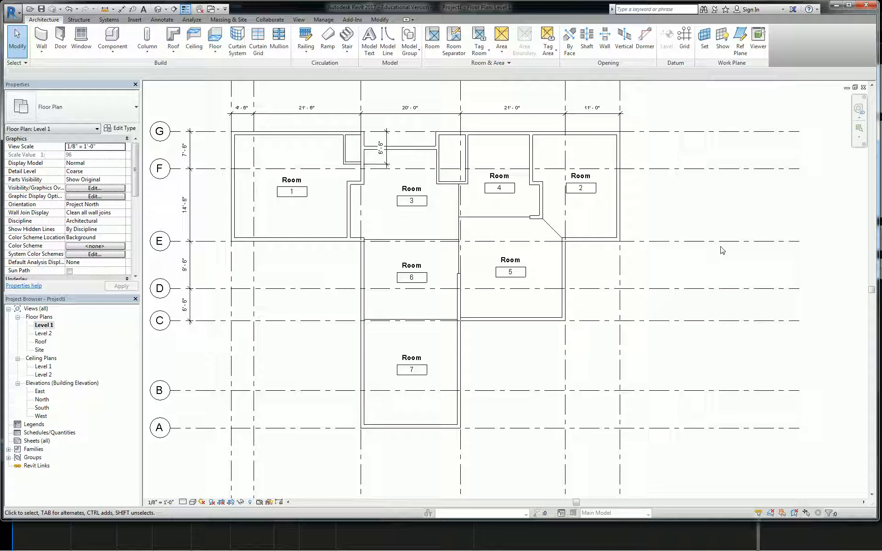
Place an aligned dimension string from grid A to the room separation lines near grids C and E.
key(d)
key(i)
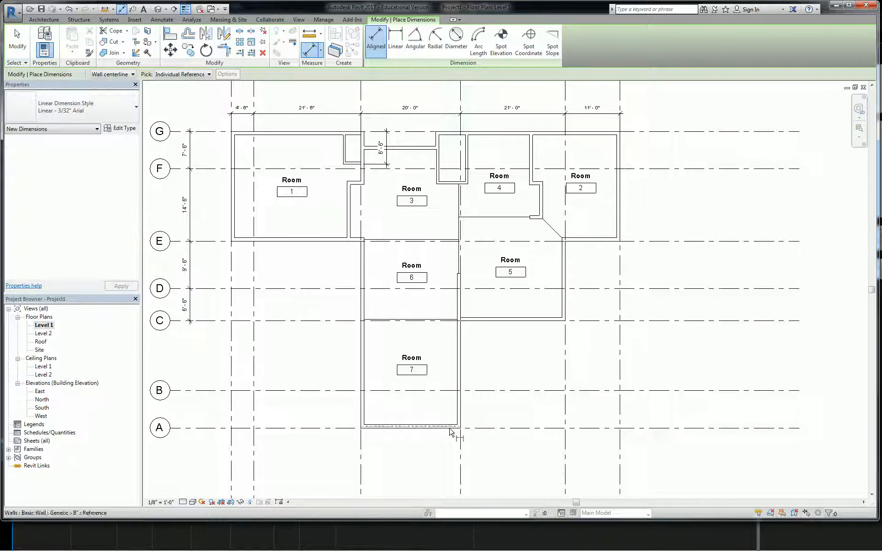
click(434, 320)
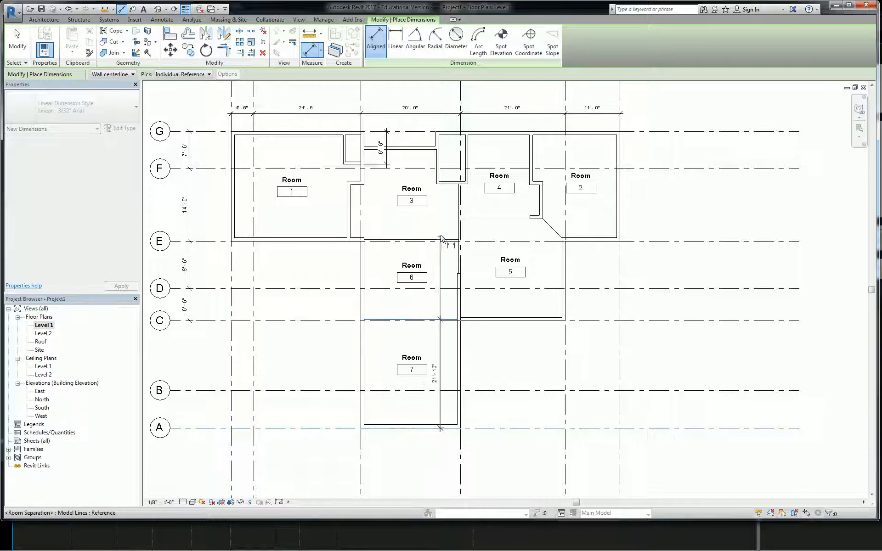
click(440, 239)
click(442, 219)
key(Escape)
Try setting the distance from grid A to the separation line between rooms 6 and 7 to 20', and undo the change.
scroll(423, 317, up, 2)
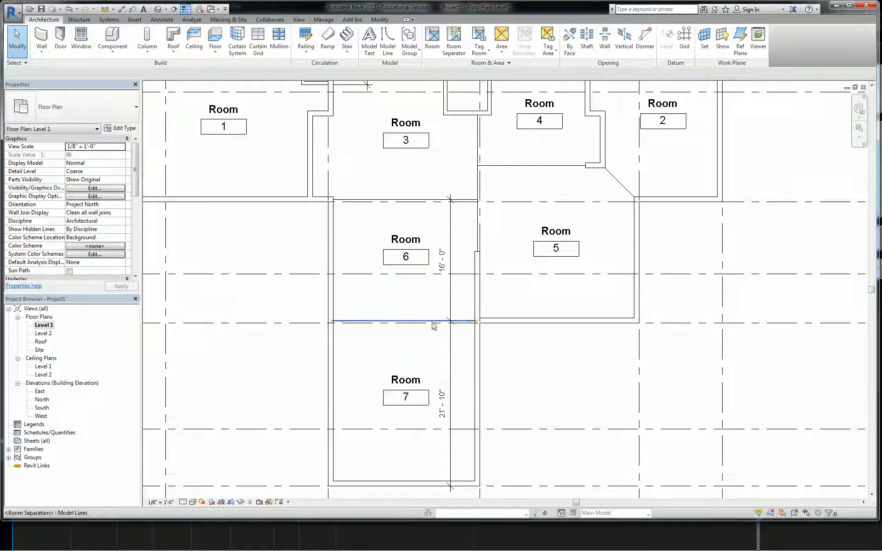
click(432, 321)
click(443, 401)
text(20)
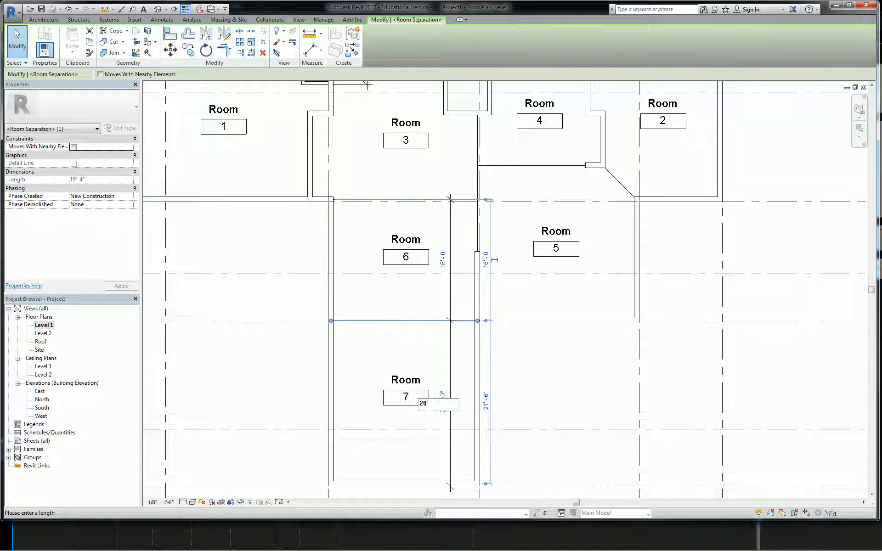
key(Return)
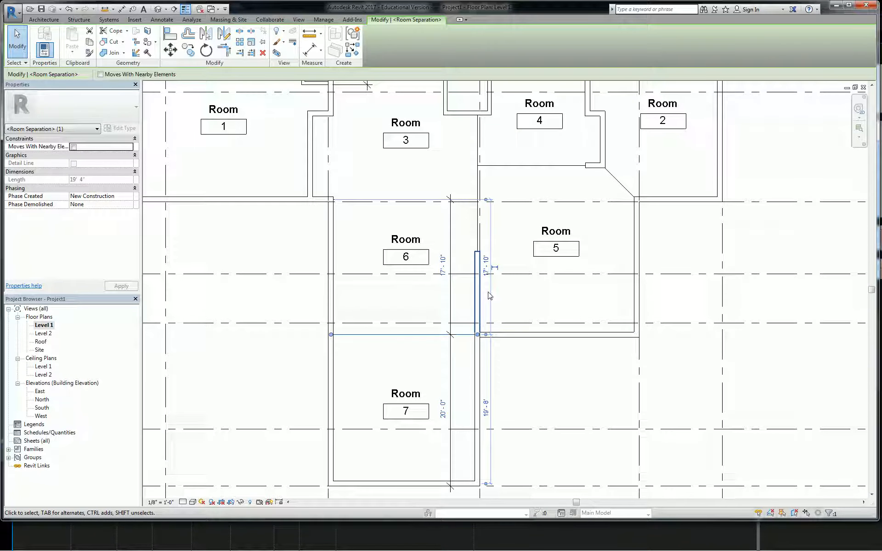
click(511, 338)
scroll(483, 337, up, 4)
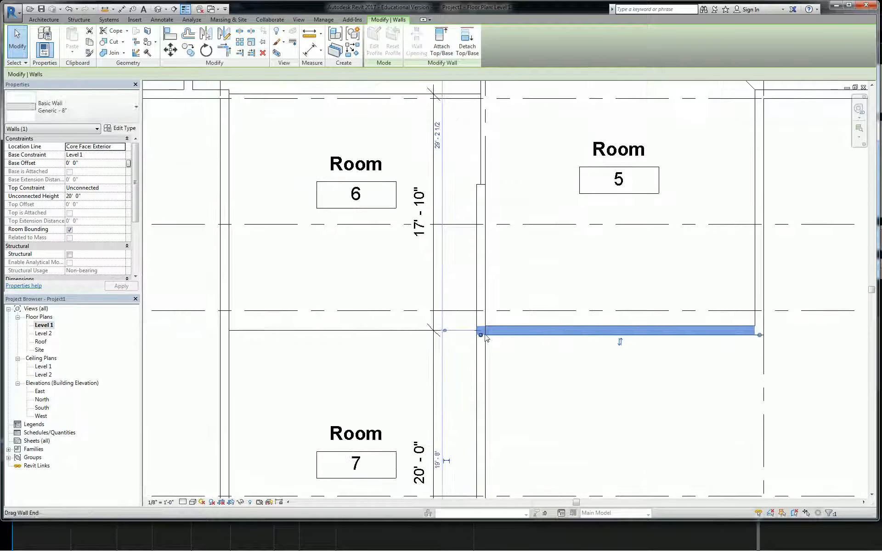
key(ctrl+z)
Shorten the separation line between rooms 6 and 7 to 18'-6" so its end at grid 4 is detached from the wall.
scroll(476, 333, down, 2)
scroll(468, 324, up, 1)
scroll(467, 324, up, 2)
click(474, 321)
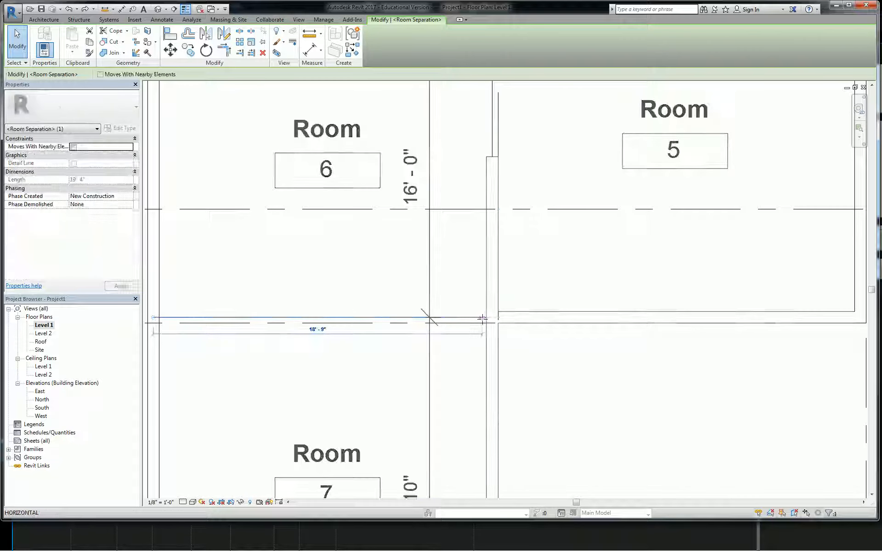
scroll(478, 323, down, 3)
scroll(476, 322, up, 1)
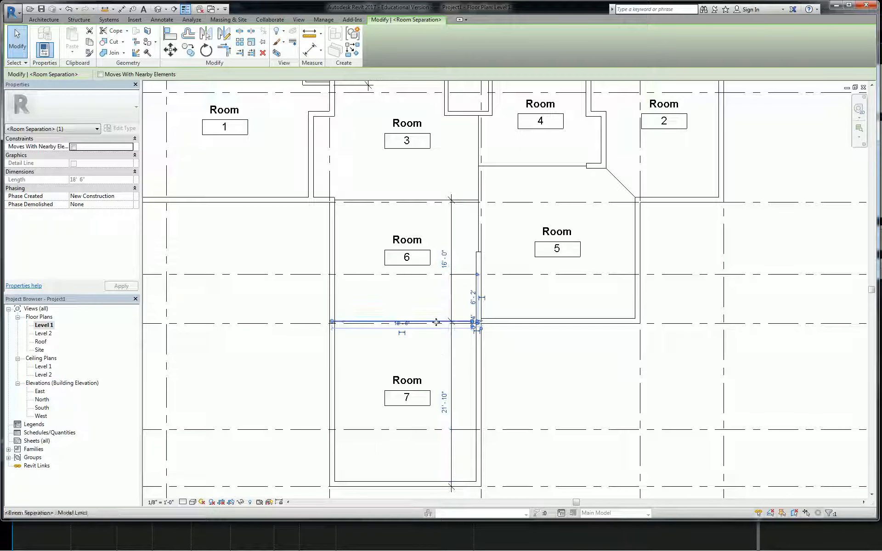
Set the separation line's distance from grid A to 20', and extend its free end back to the wall on grid 4.
click(445, 404)
text(20)
key(Return)
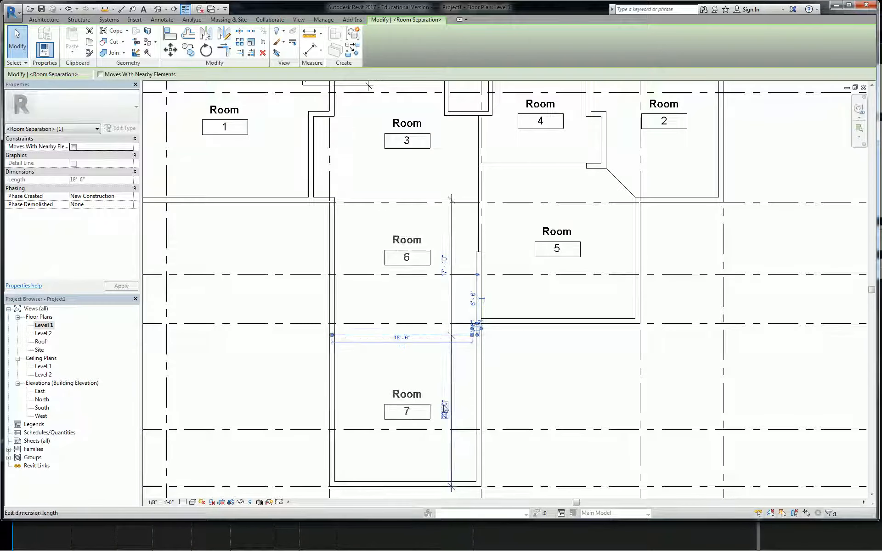
scroll(461, 366, up, 4)
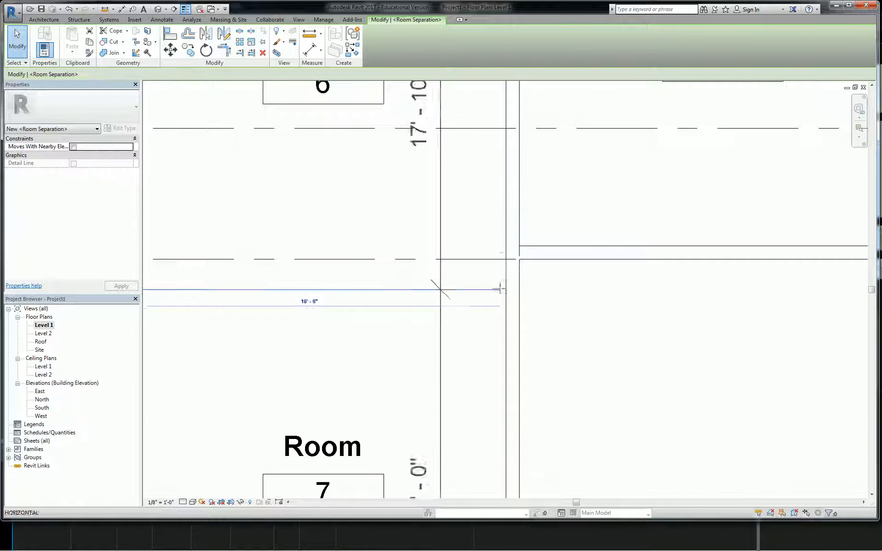
scroll(518, 321, down, 4)
click(533, 322)
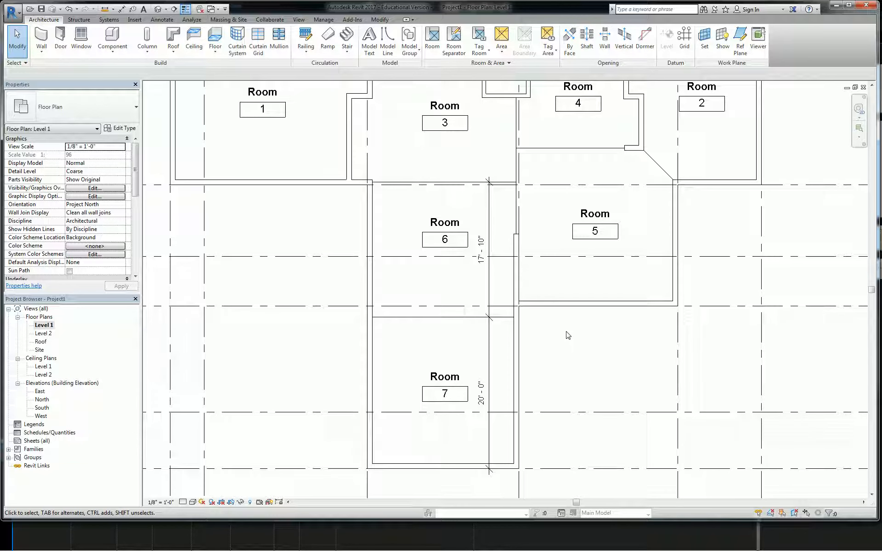
Rename room 1 as GARAGE in its room tag.
scroll(518, 177, down, 2)
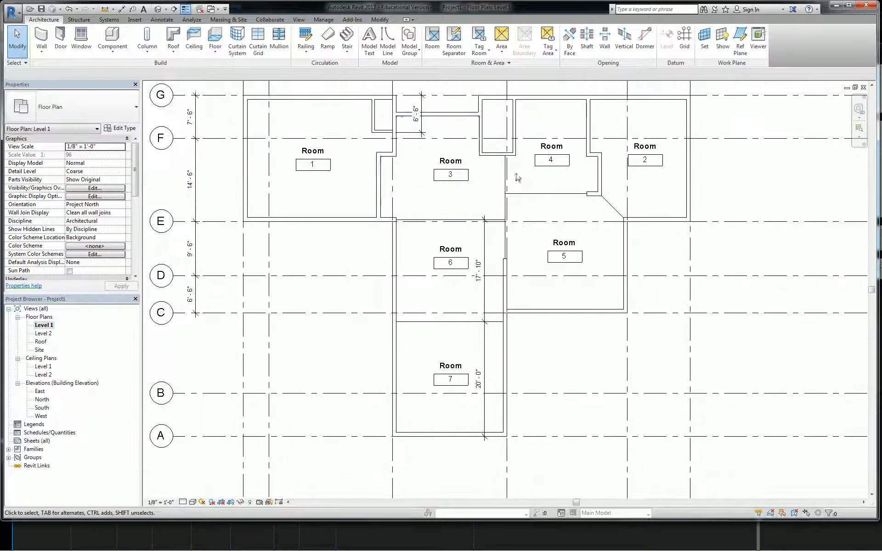
click(317, 152)
click(317, 150)
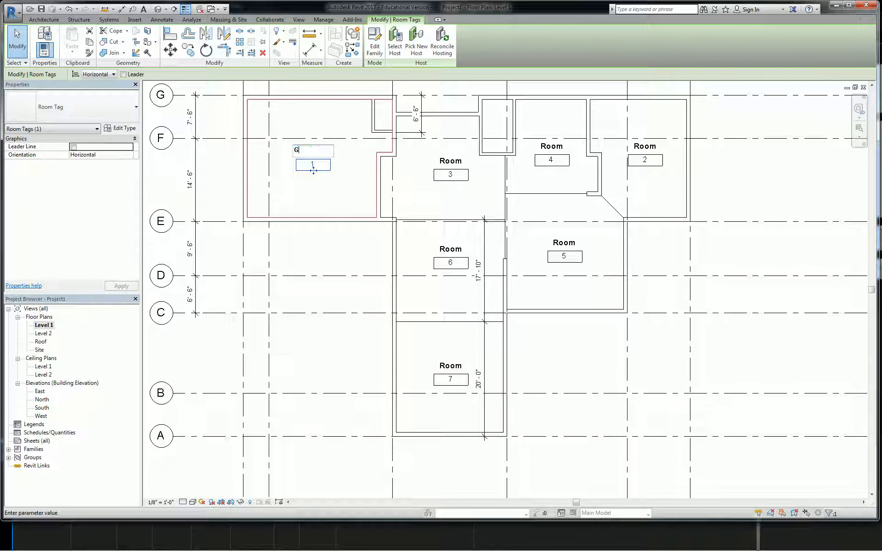
click(416, 182)
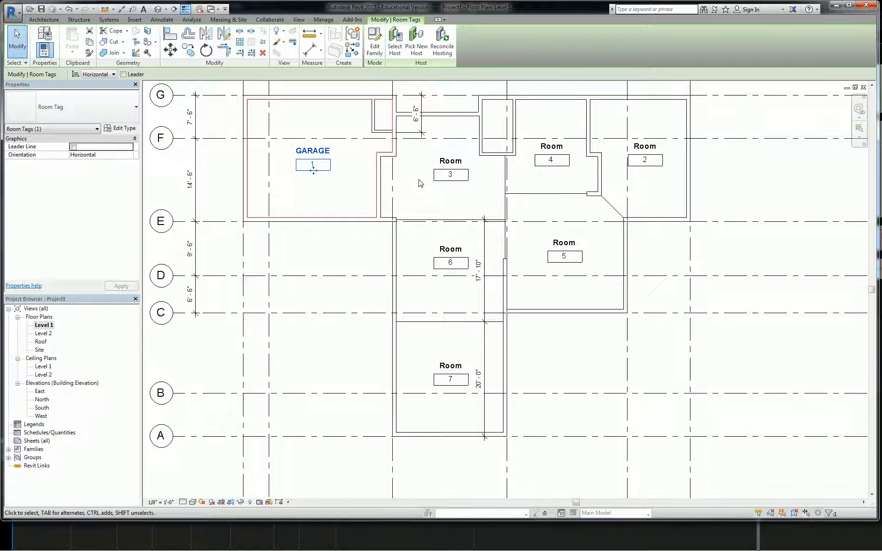
middle_drag(420, 183, 398, 187)
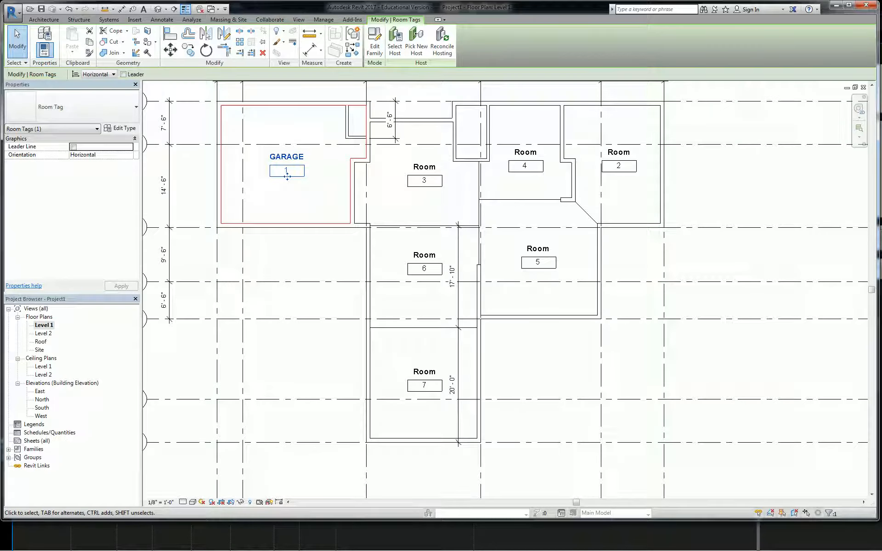